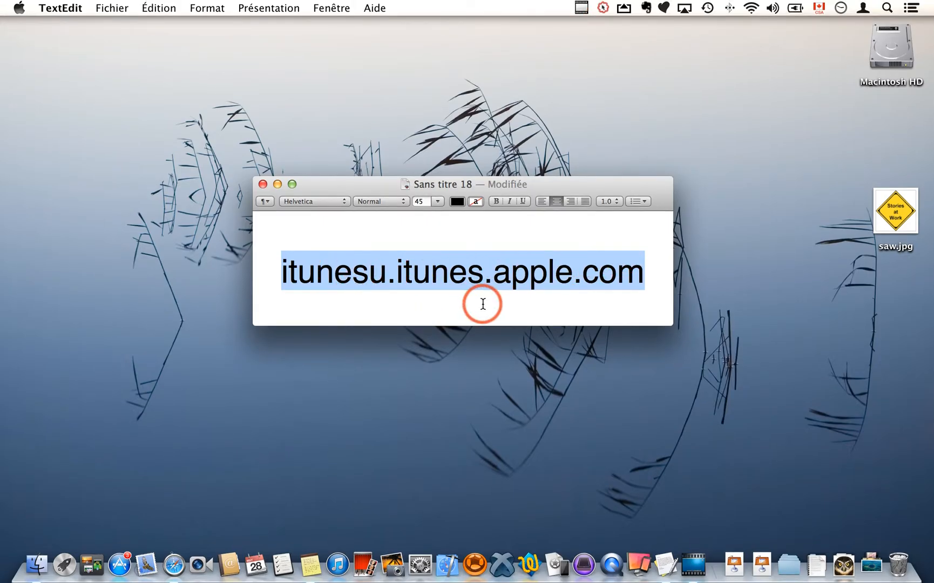
Switch to Safari, start a new course in iTunes U Course Manager, and name it Stories at work.
{"action": "left_click", "coordinate": [176, 564]}
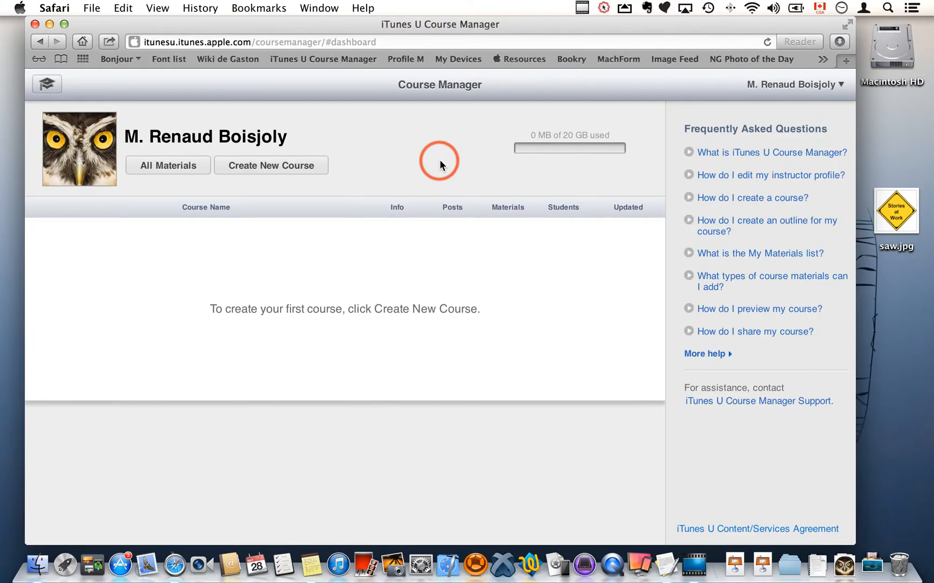
{"action": "left_click", "coordinate": [268, 167]}
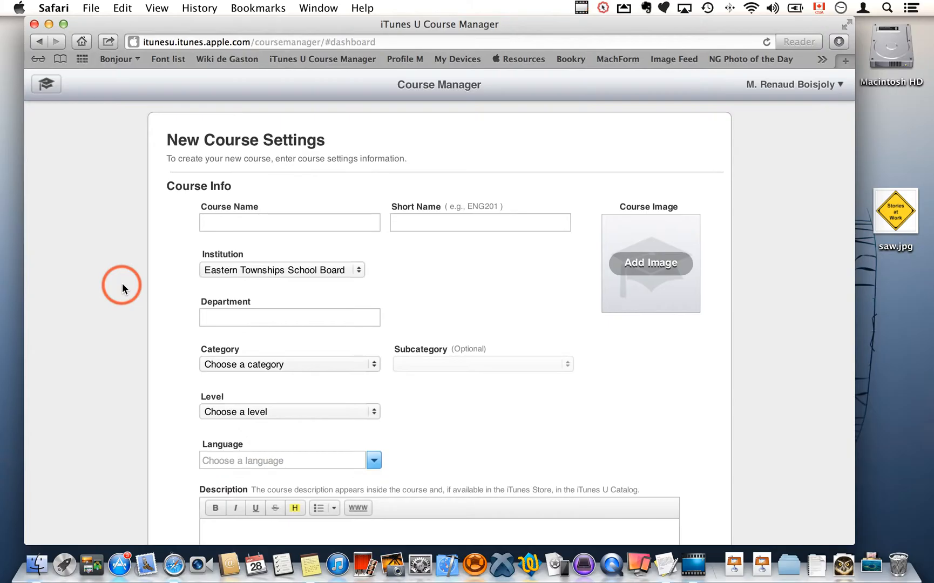
{"action": "left_click", "coordinate": [263, 222]}
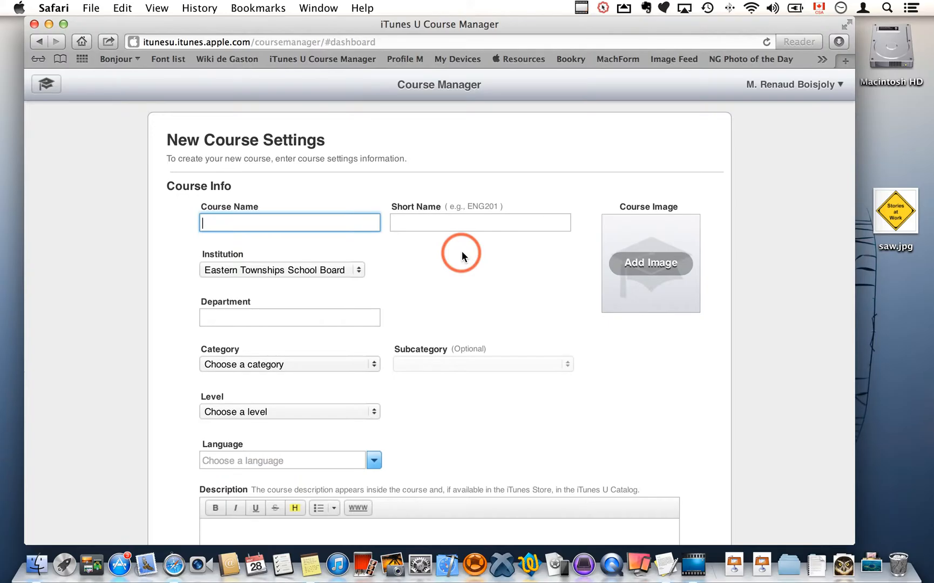
{"action": "type", "text": "Stories at work"}
Set the course short name to STOR101 and the department to English.
{"action": "left_click", "coordinate": [433, 221]}
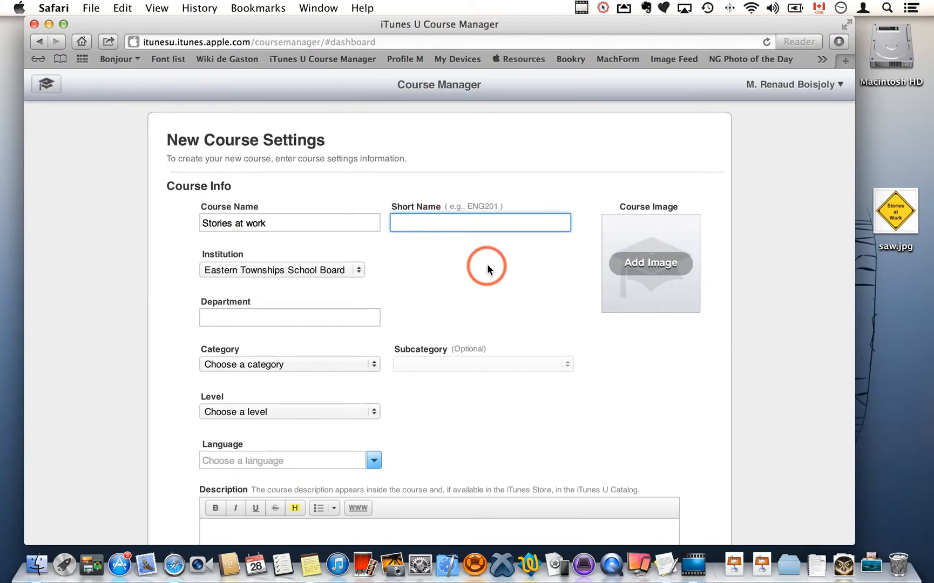
{"action": "type", "text": "STOR101"}
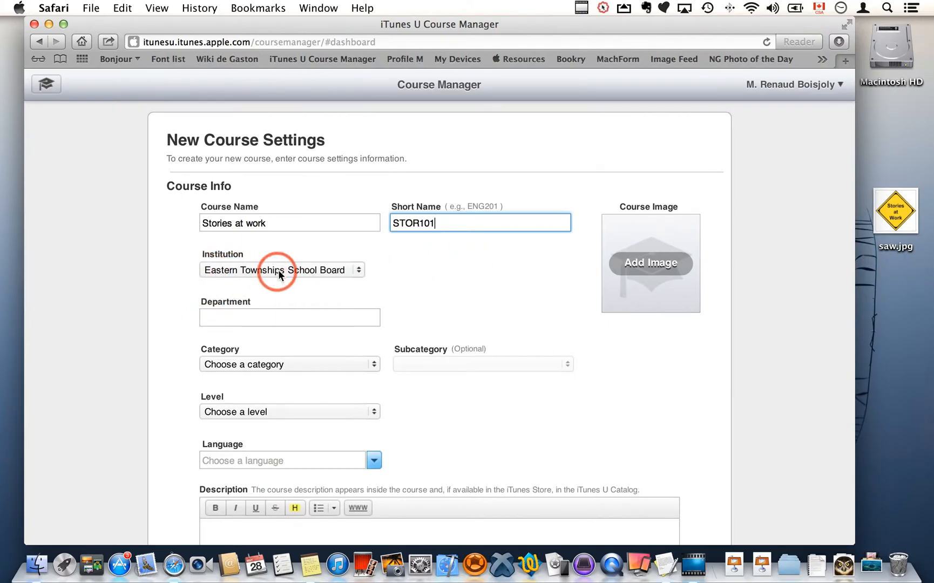
{"action": "left_click", "coordinate": [278, 319]}
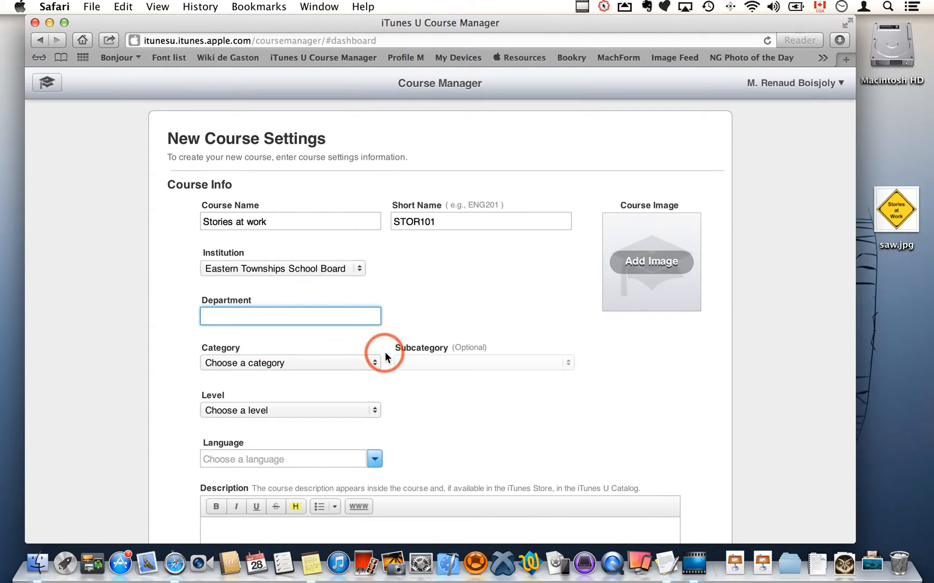
{"action": "type", "text": "English"}
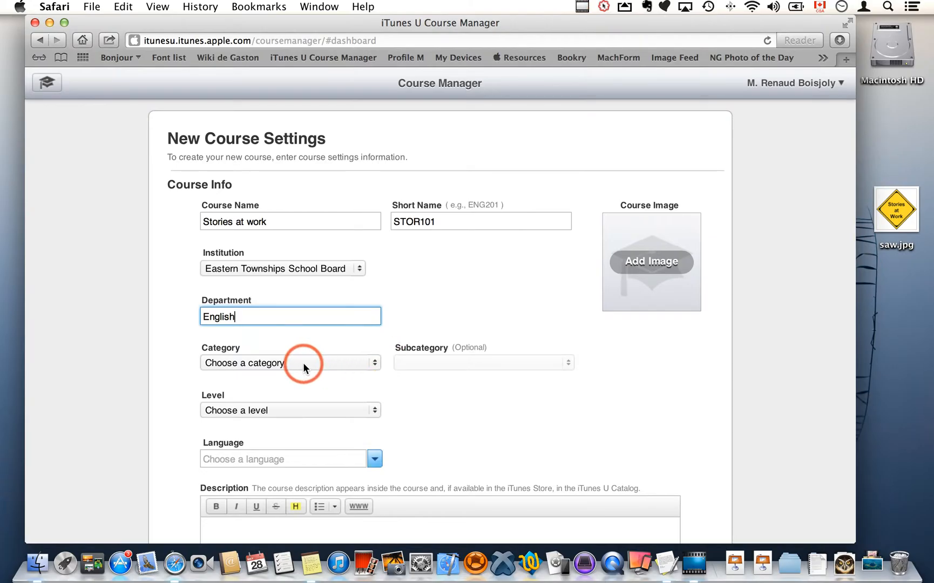
Set the category to Literature and the level to Elementary / Primary-school.
{"action": "left_click", "coordinate": [317, 359]}
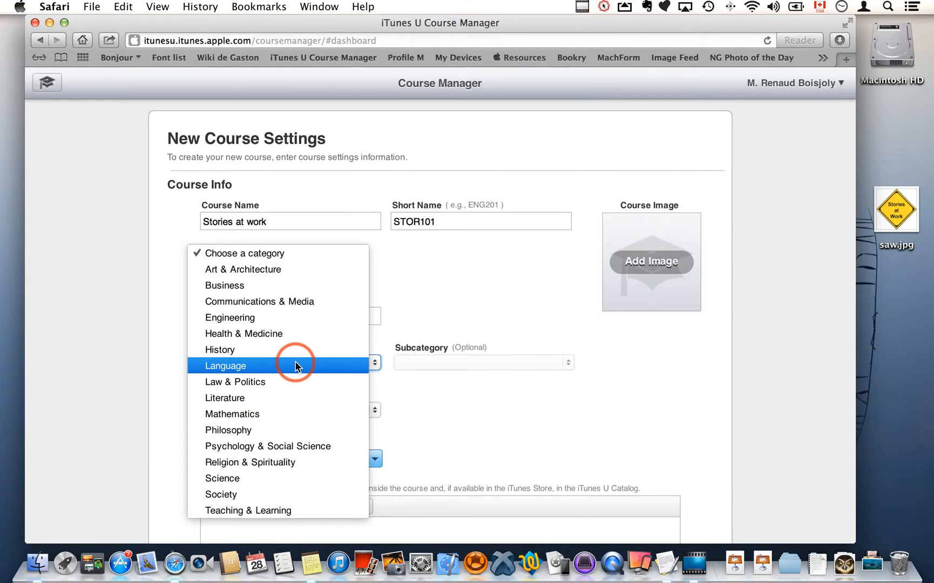
{"action": "left_click", "coordinate": [254, 398]}
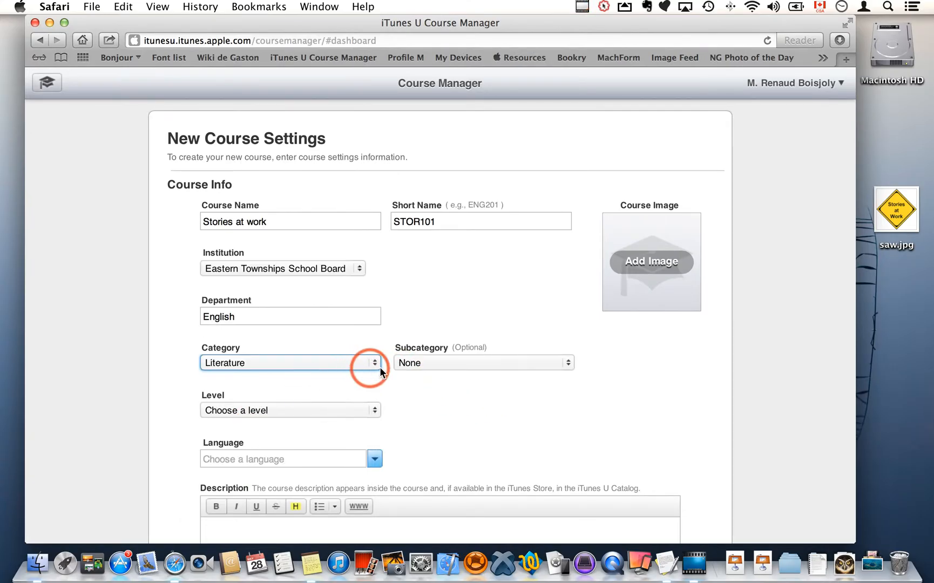
{"action": "scroll", "coordinate": [497, 415], "scroll_direction": "down", "scroll_amount": 2}
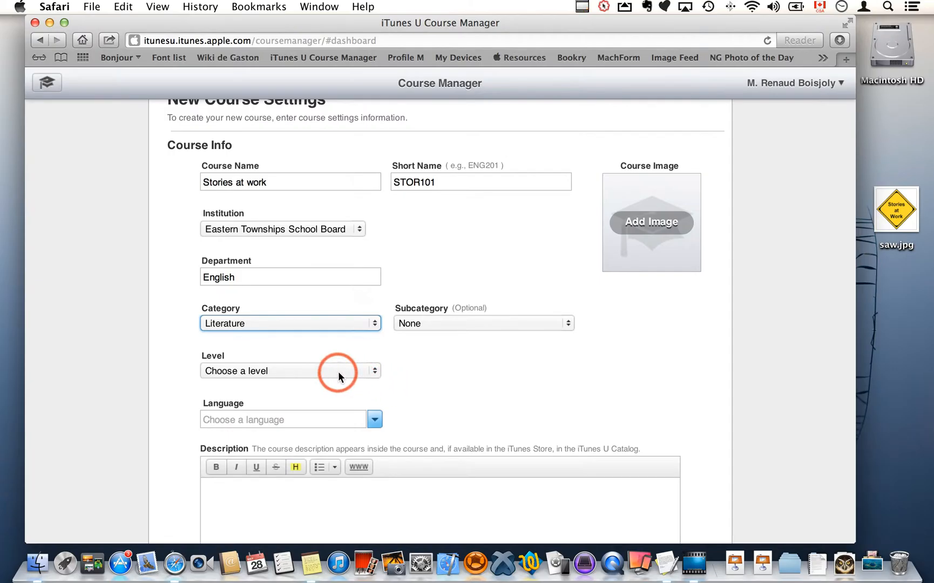
{"action": "left_click", "coordinate": [283, 370]}
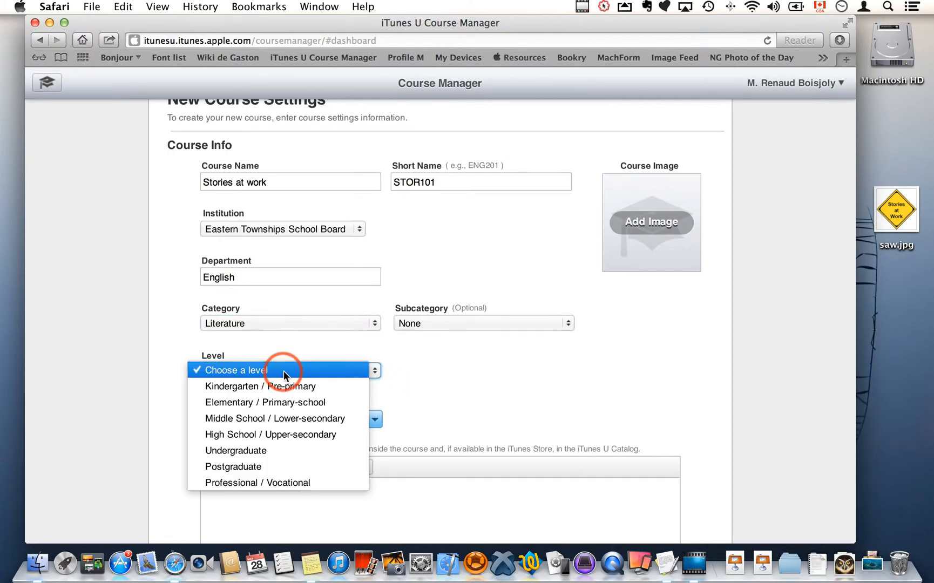
{"action": "left_click", "coordinate": [295, 402]}
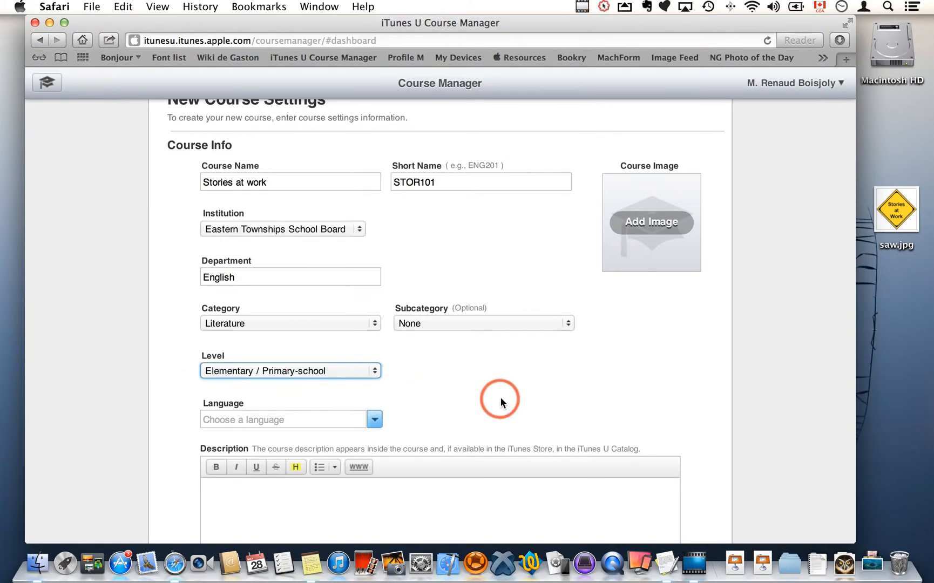
Set the course language to English.
{"action": "scroll", "coordinate": [506, 399], "scroll_direction": "down", "scroll_amount": 2}
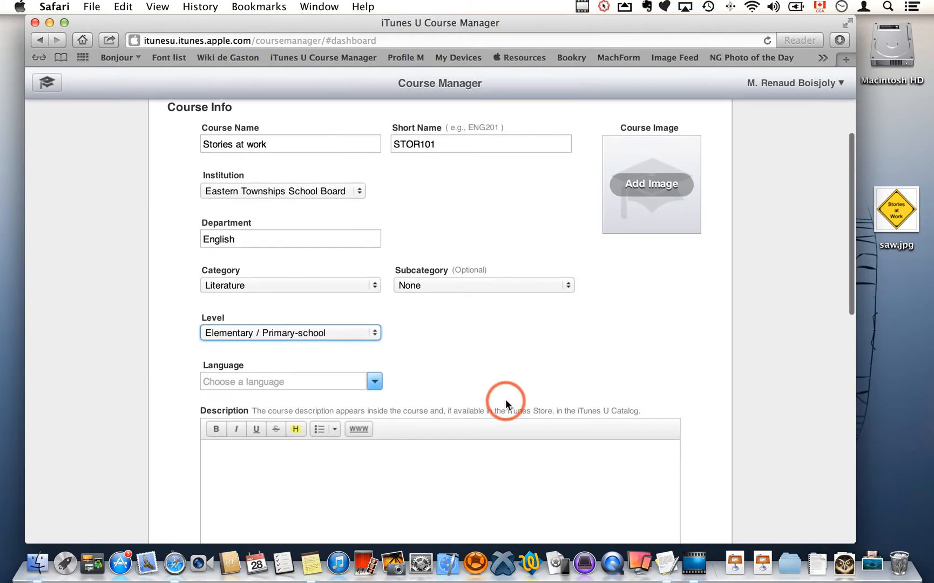
{"action": "left_click", "coordinate": [373, 382]}
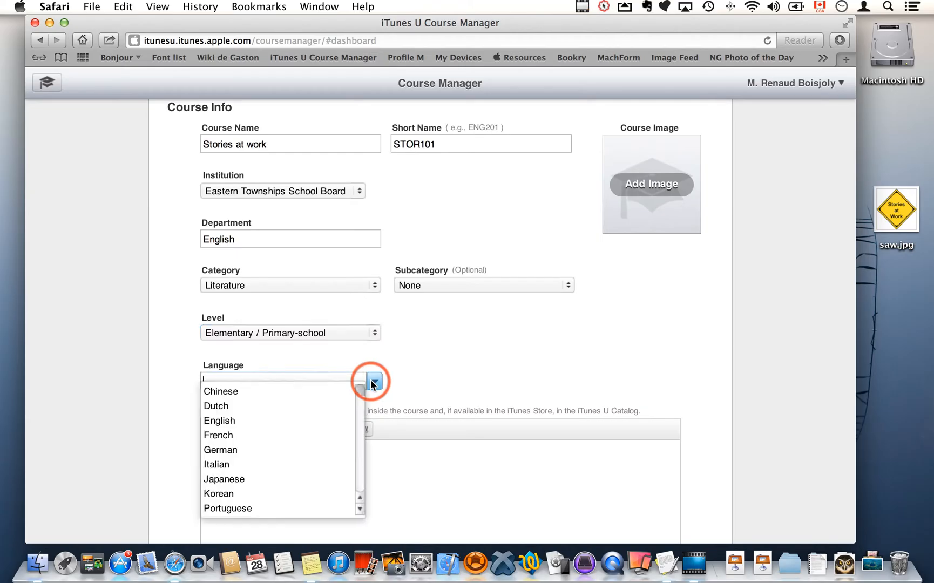
{"action": "left_click", "coordinate": [233, 423]}
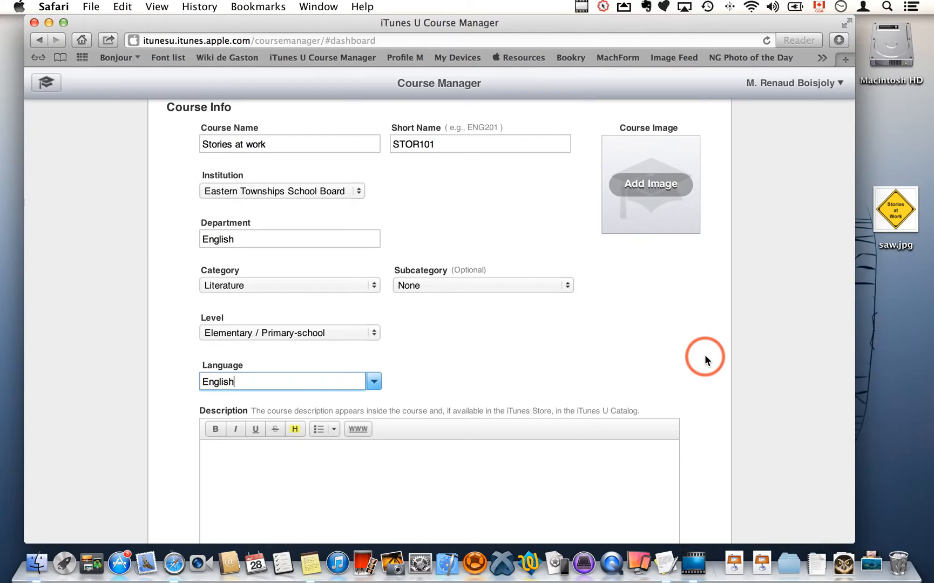
Enter the course description "Learn to make great stories.".
{"action": "scroll", "coordinate": [705, 355], "scroll_direction": "down", "scroll_amount": 5}
{"action": "left_click", "coordinate": [611, 354]}
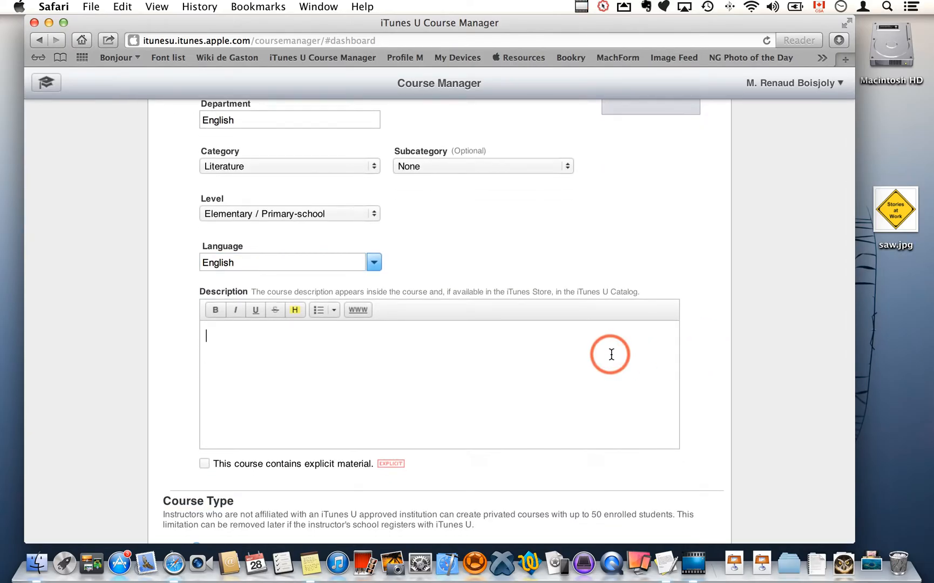
{"action": "type", "text": "Learn to make great s"}
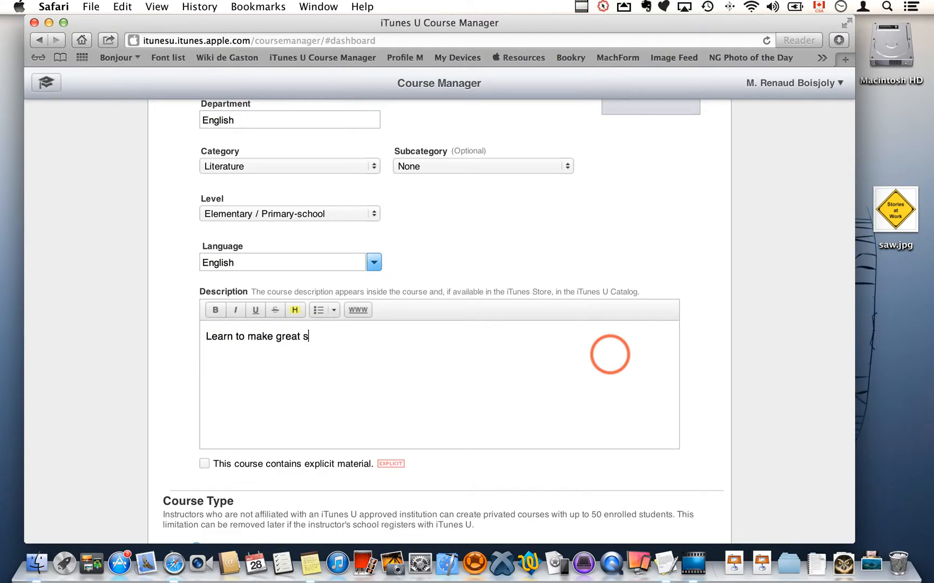
{"action": "type", "text": "tories."}
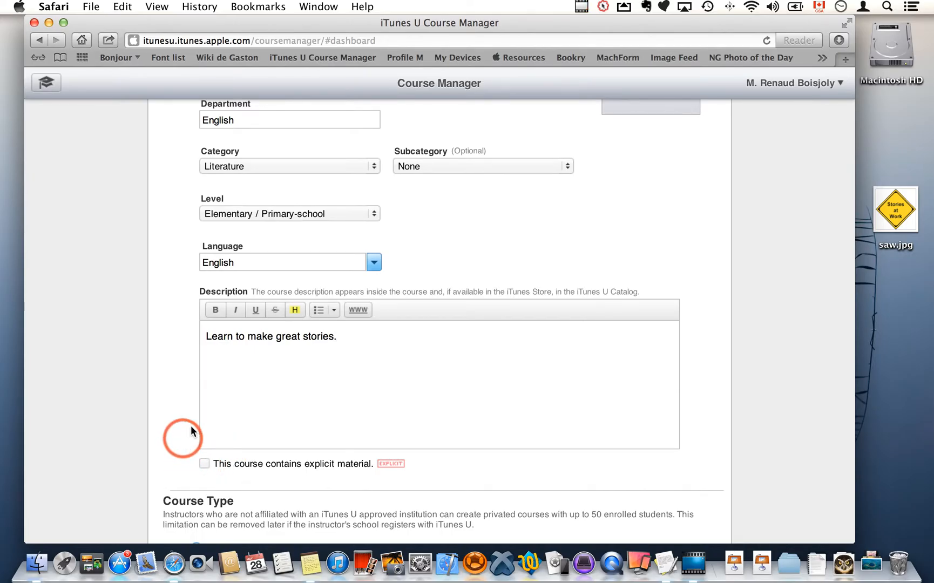
Set the course type to In-Session.
{"action": "scroll", "coordinate": [168, 452], "scroll_direction": "down", "scroll_amount": 5}
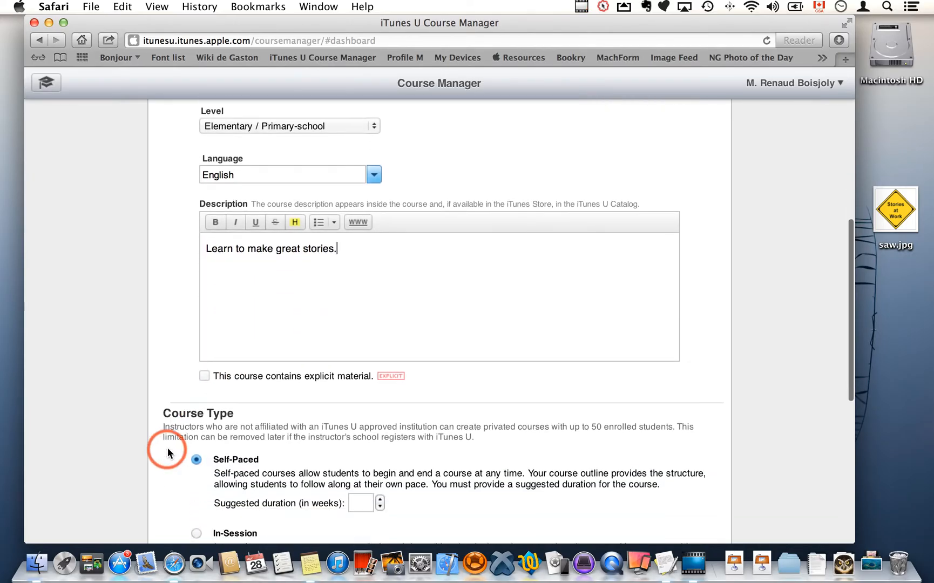
{"action": "scroll", "coordinate": [168, 449], "scroll_direction": "down", "scroll_amount": 2}
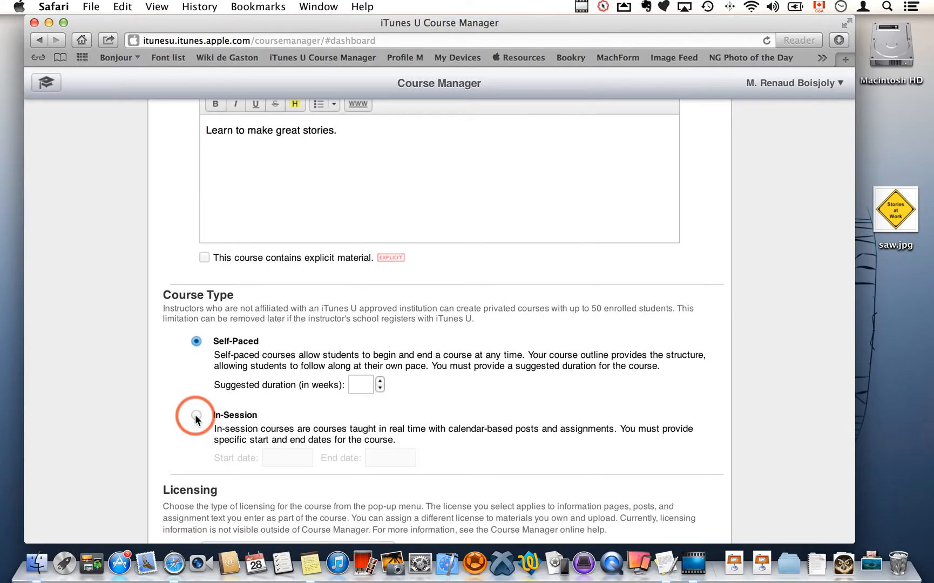
{"action": "left_click", "coordinate": [361, 384]}
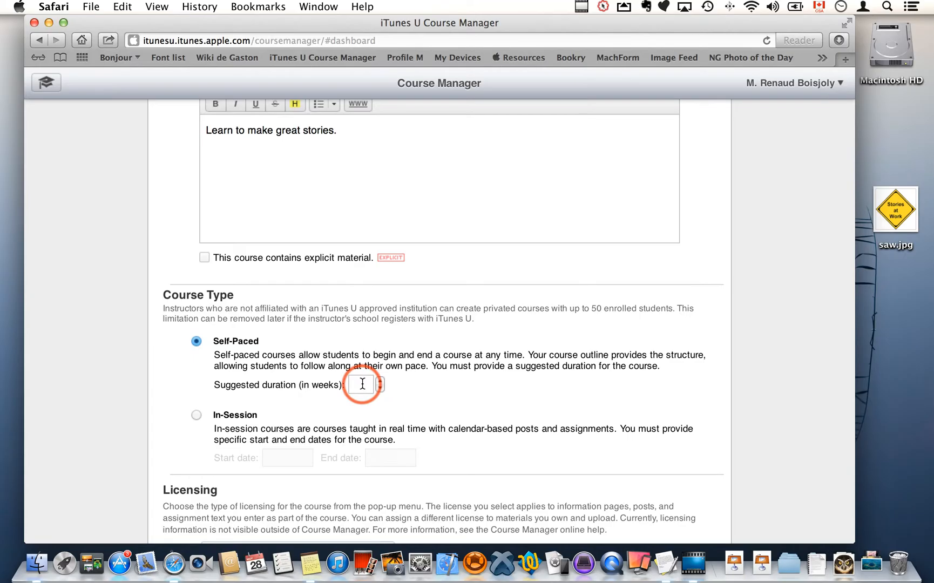
{"action": "scroll", "coordinate": [359, 383], "scroll_direction": "down", "scroll_amount": 2}
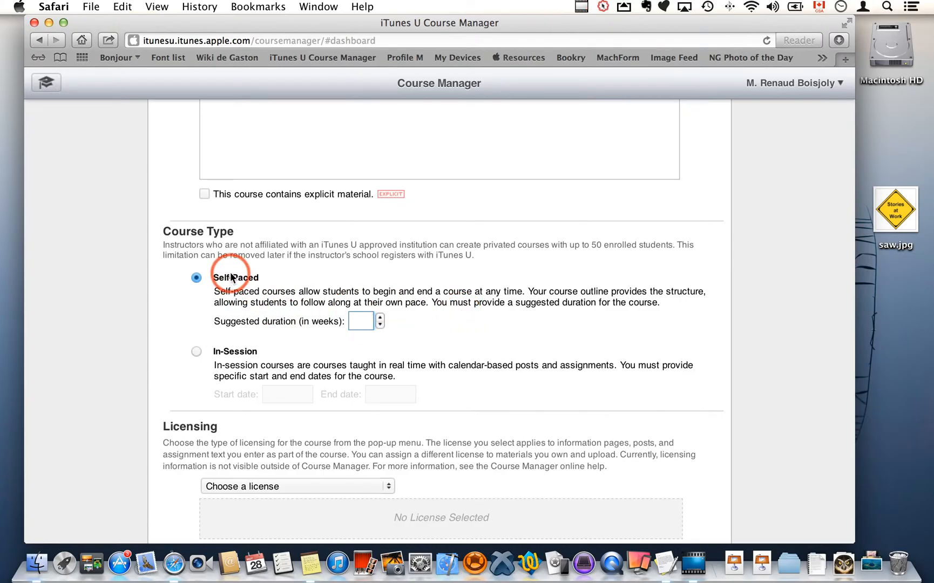
{"action": "left_click", "coordinate": [196, 279]}
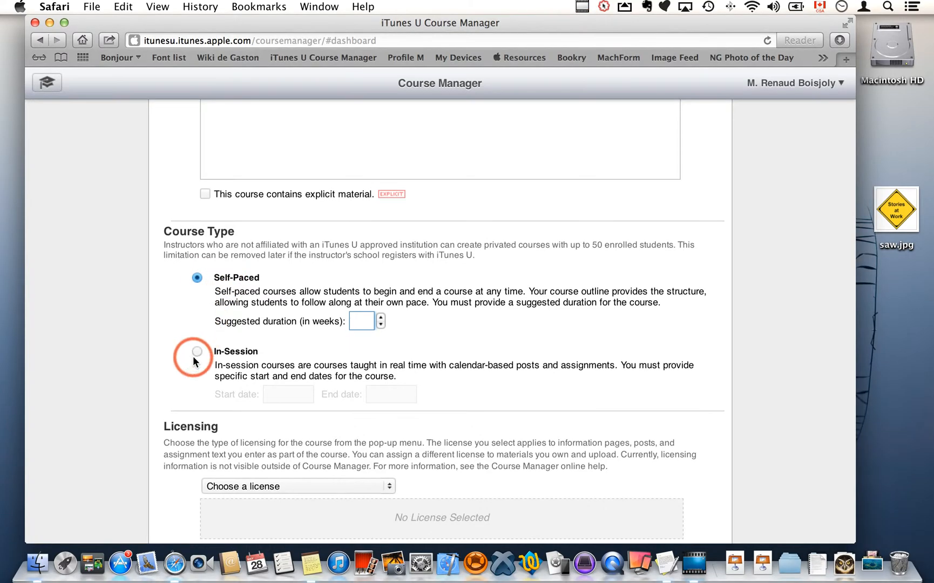
{"action": "left_click", "coordinate": [197, 352]}
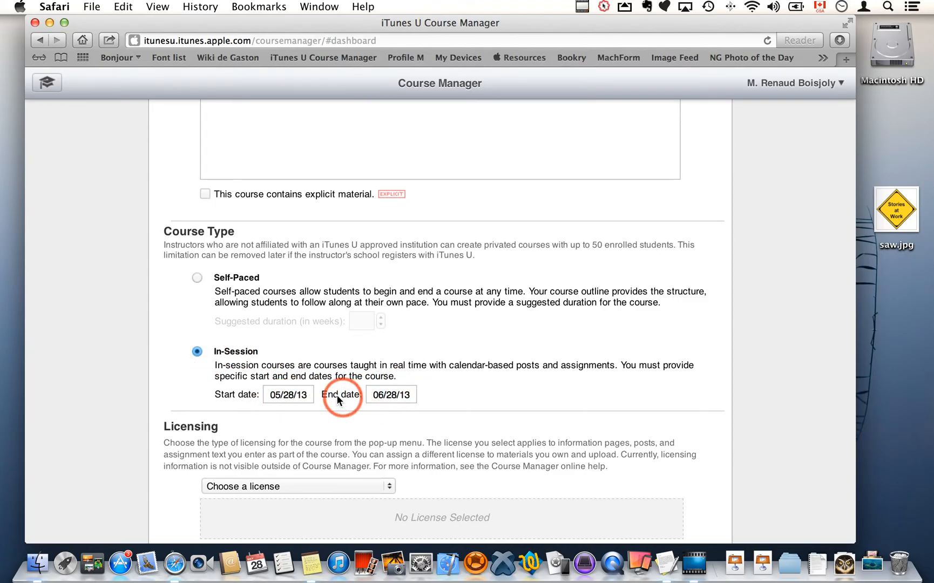
Open the start date and end date calendars to examine the course dates.
{"action": "left_click", "coordinate": [287, 393]}
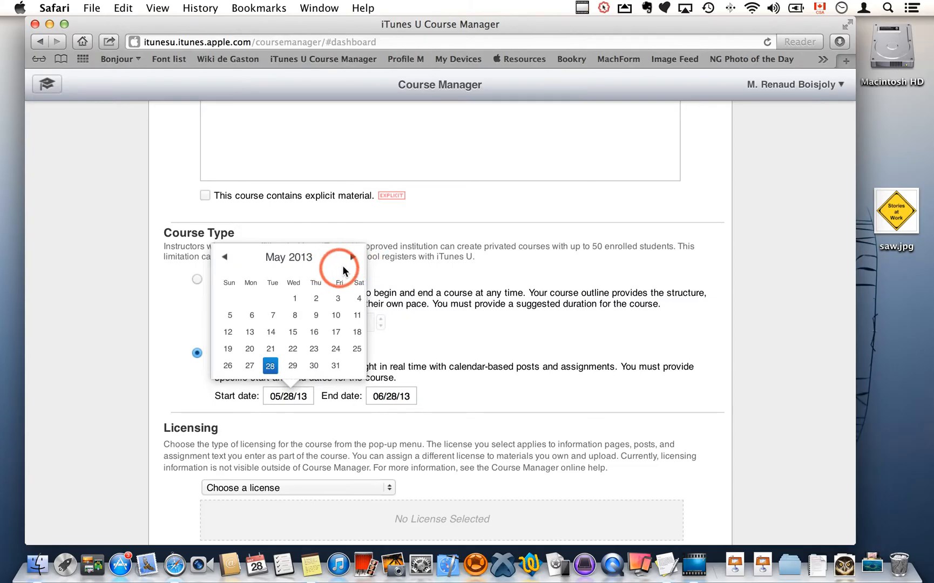
{"action": "left_click", "coordinate": [384, 396]}
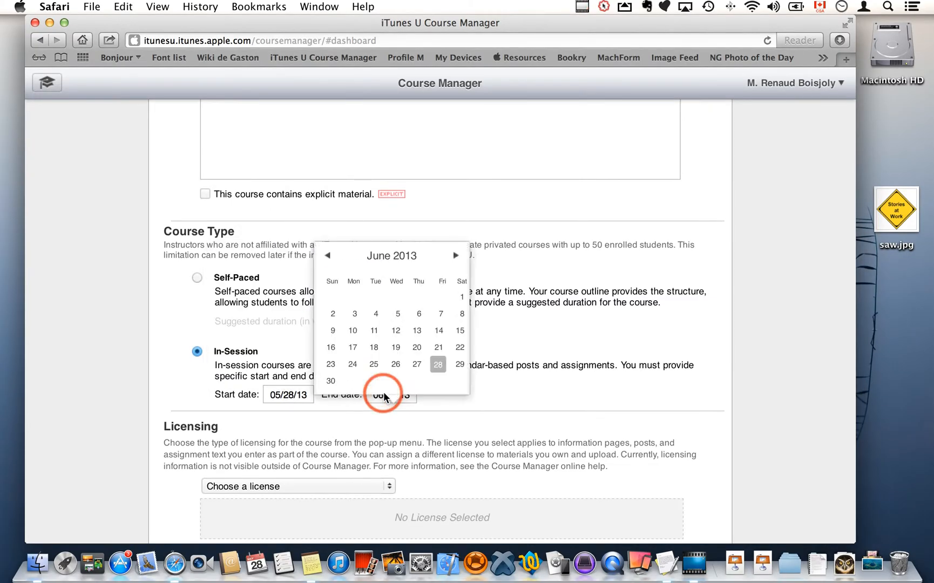
{"action": "left_click", "coordinate": [504, 374]}
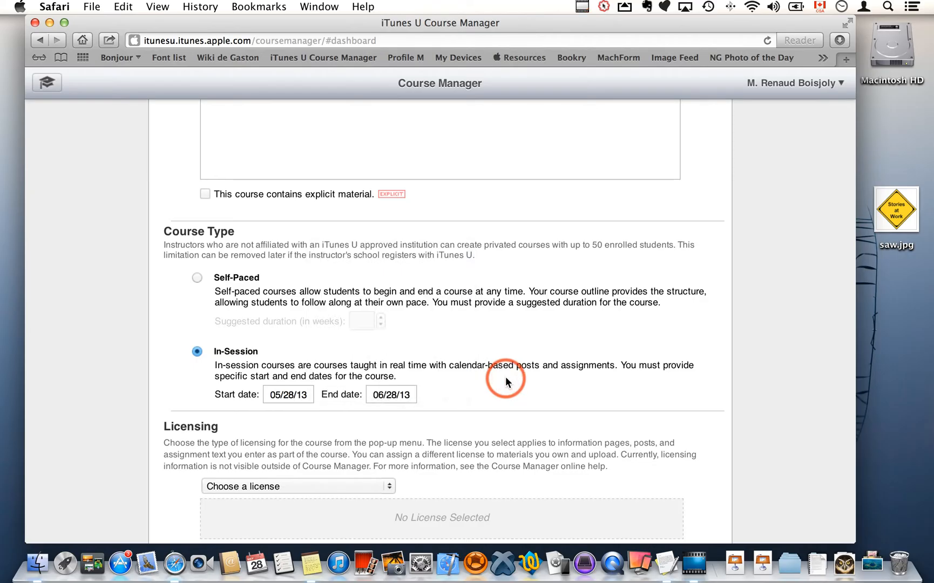
Set the course license to Attribution.
{"action": "scroll", "coordinate": [421, 369], "scroll_direction": "down", "scroll_amount": 4}
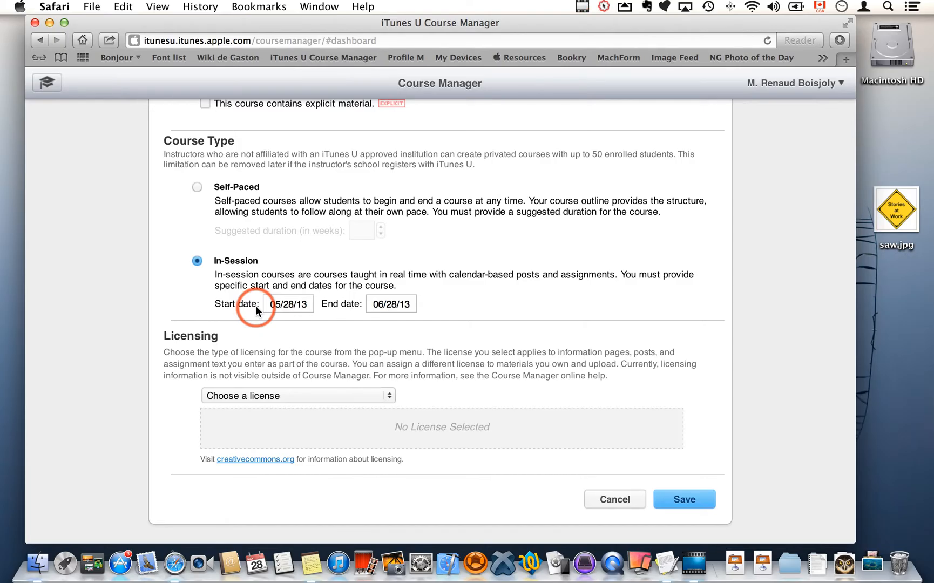
{"action": "left_click", "coordinate": [251, 396]}
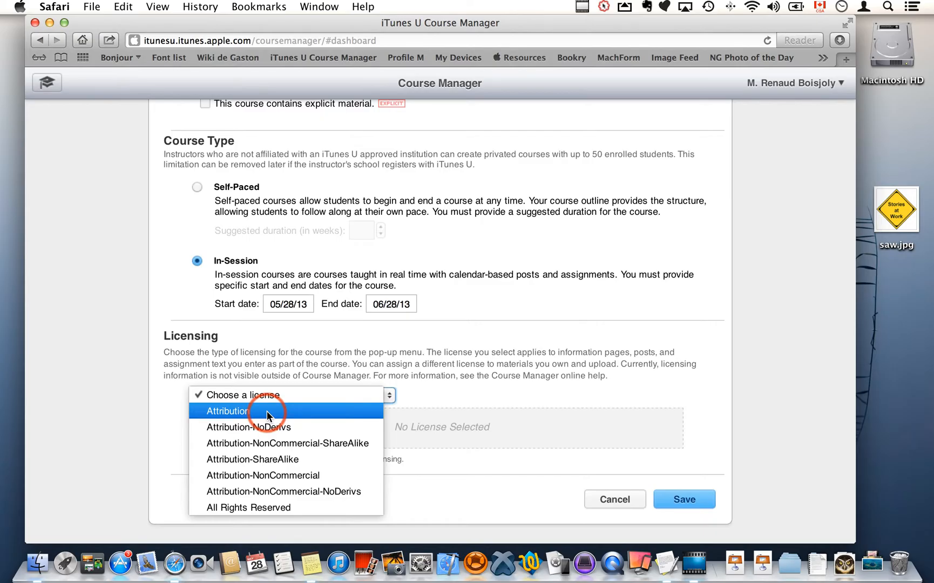
{"action": "left_click", "coordinate": [295, 510]}
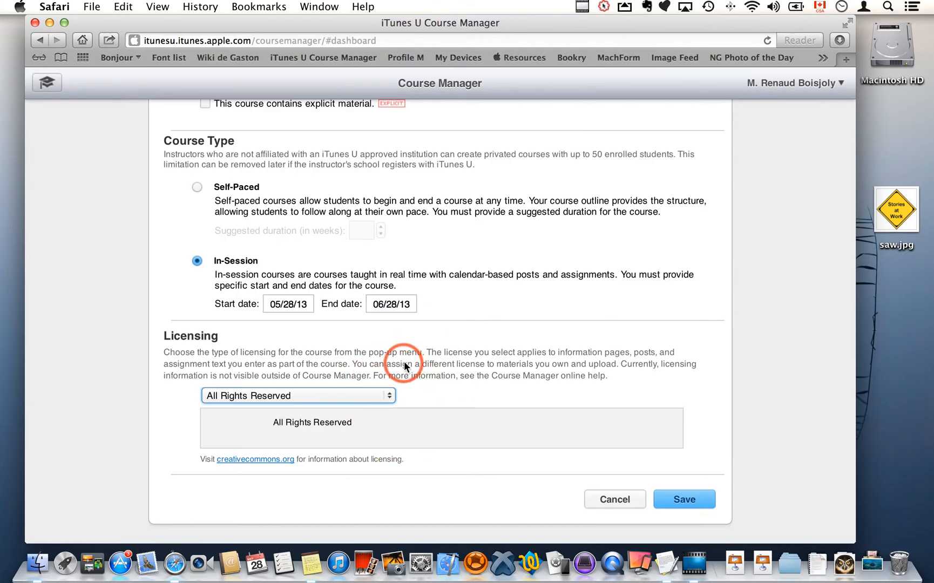
{"action": "left_click", "coordinate": [354, 391]}
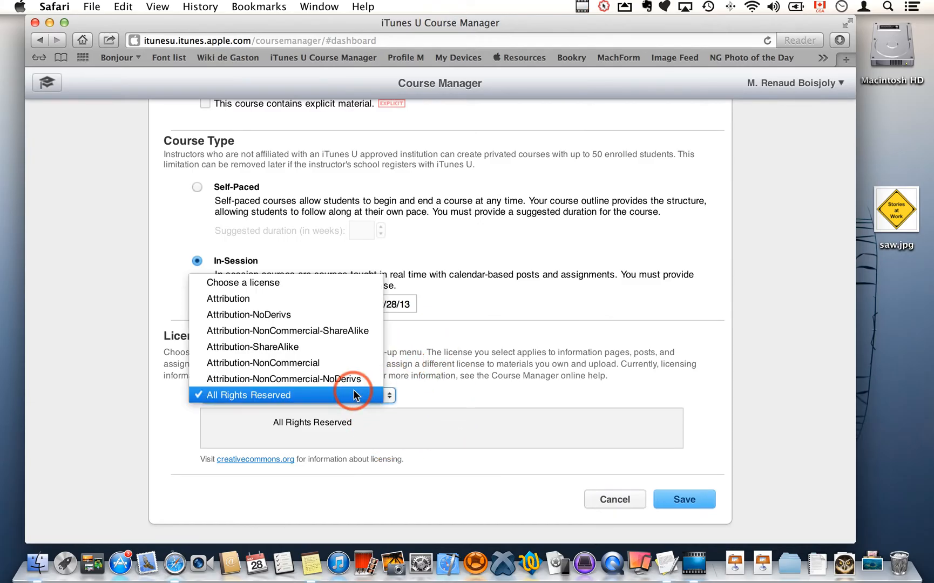
{"action": "left_click", "coordinate": [324, 301]}
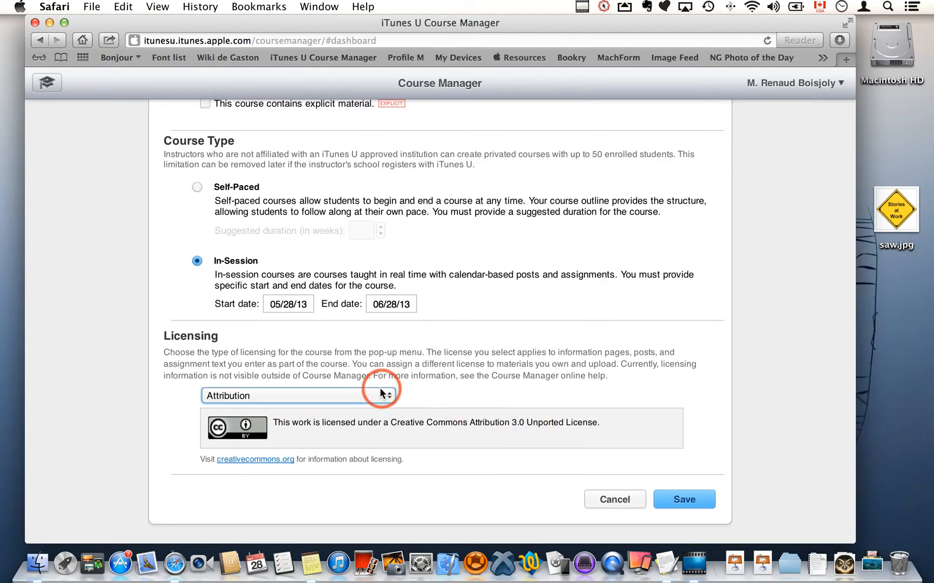
Change the course license to Attribution-NonCommercial and try to save the course settings.
{"action": "left_click", "coordinate": [369, 397]}
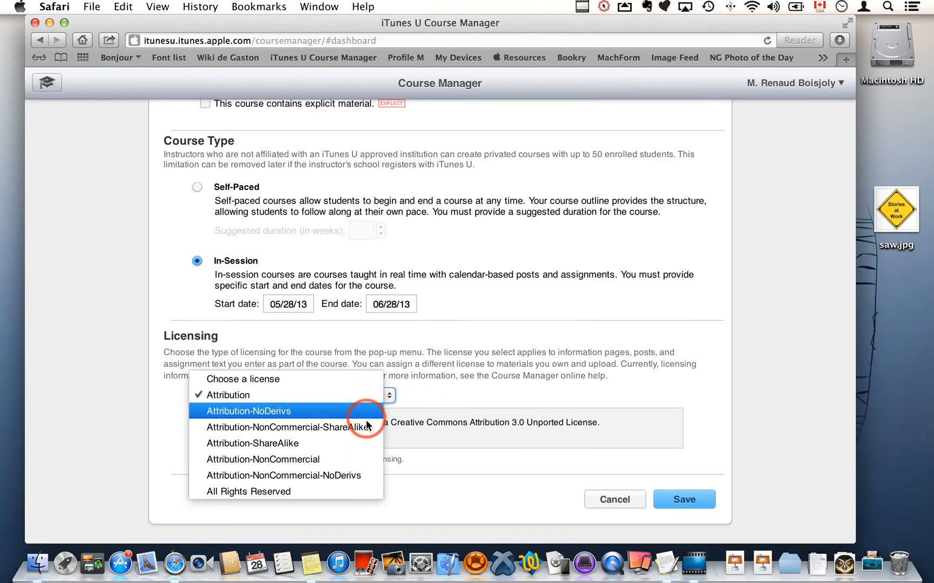
{"action": "left_click", "coordinate": [453, 400]}
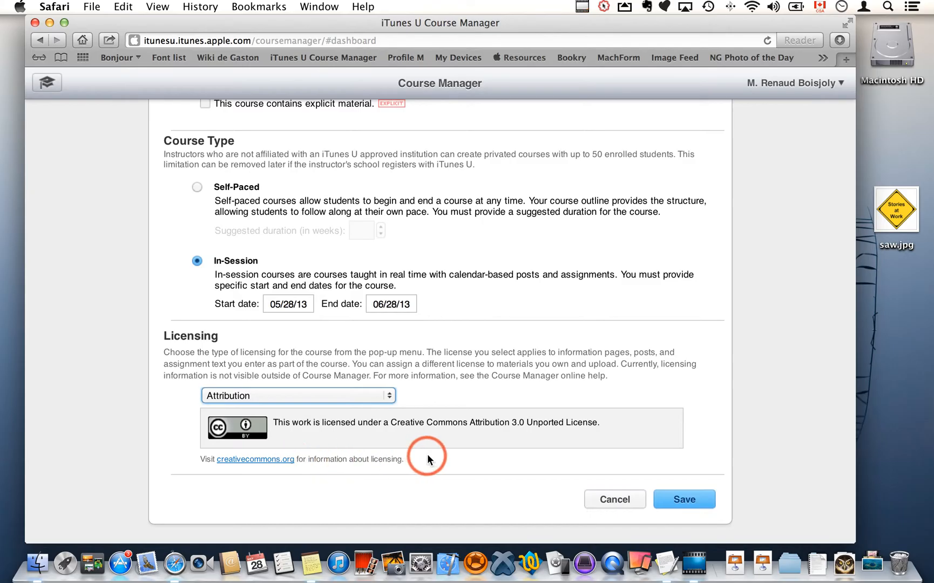
{"action": "left_click", "coordinate": [365, 398]}
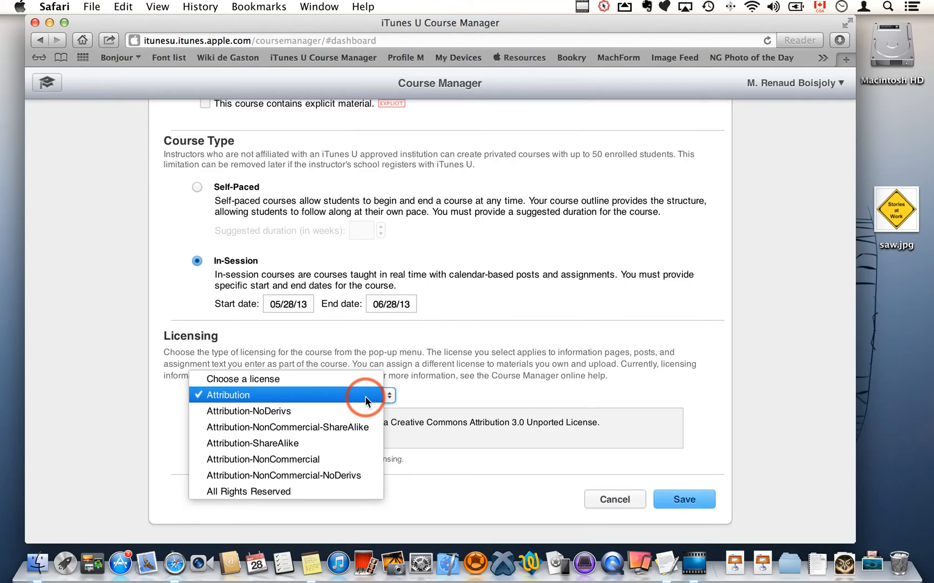
{"action": "left_click", "coordinate": [312, 462]}
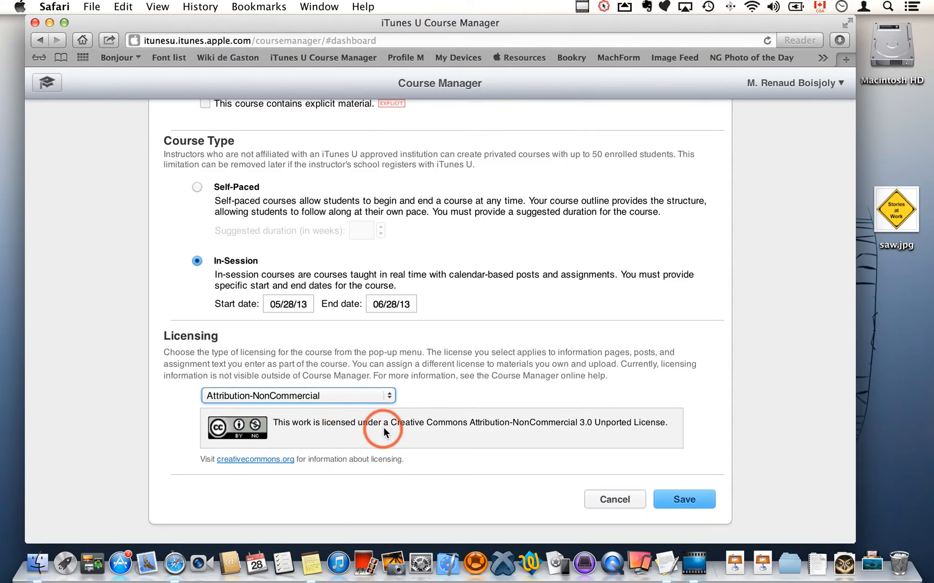
{"action": "left_click", "coordinate": [692, 500]}
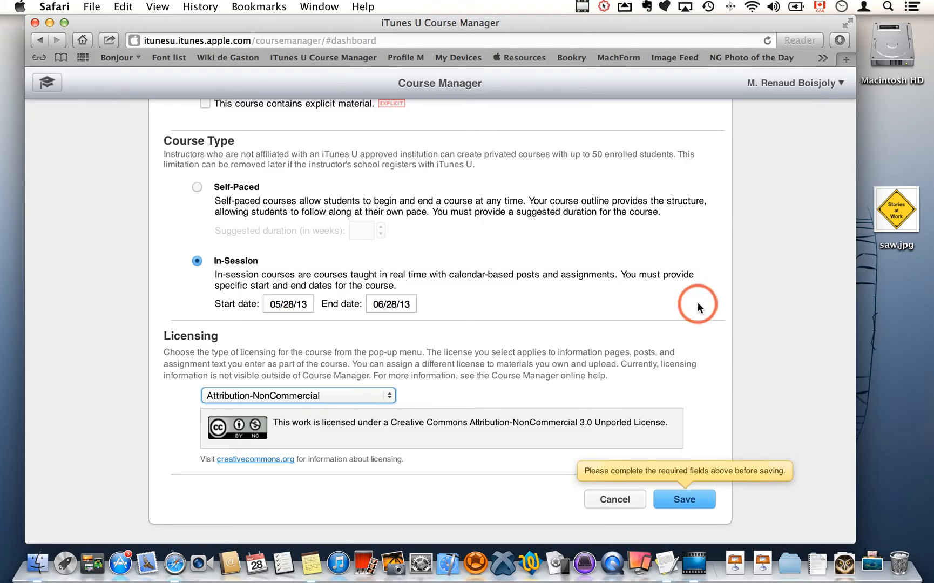
Add saw.jpg as the course image and save the new course settings.
{"action": "scroll", "coordinate": [697, 303], "scroll_direction": "up", "scroll_amount": 5}
{"action": "scroll", "coordinate": [698, 302], "scroll_direction": "up", "scroll_amount": 5}
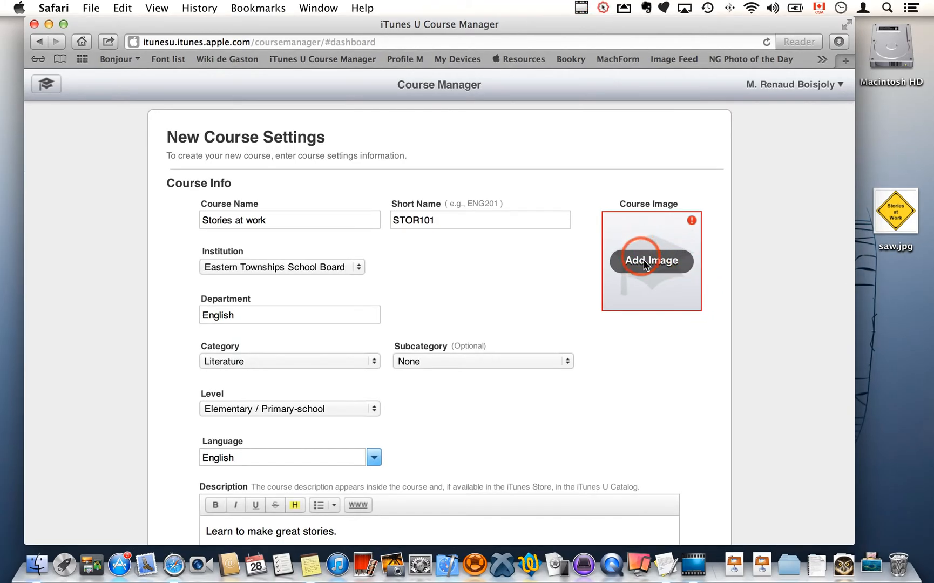
{"action": "left_click", "coordinate": [647, 263]}
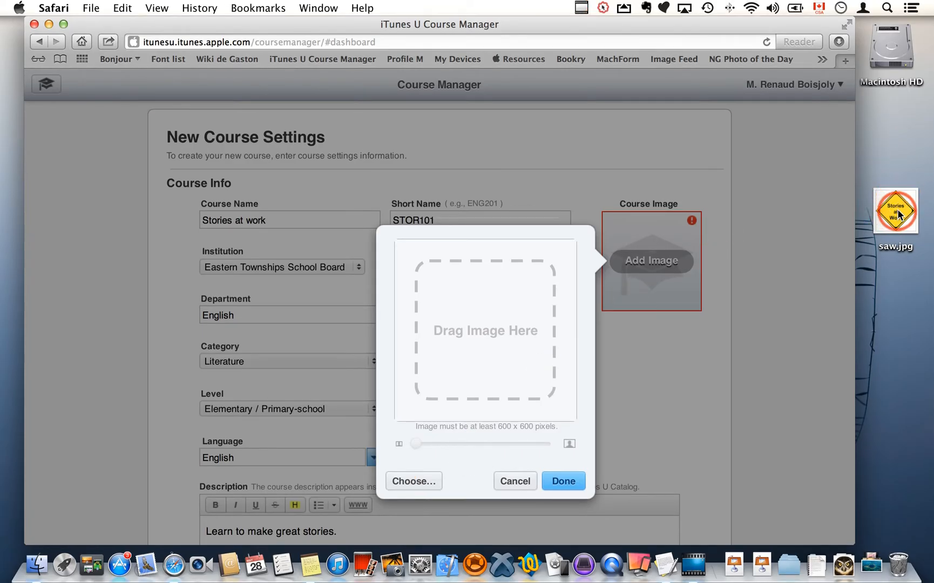
{"action": "left_click_drag", "start_coordinate": [898, 215], "coordinate": [481, 328]}
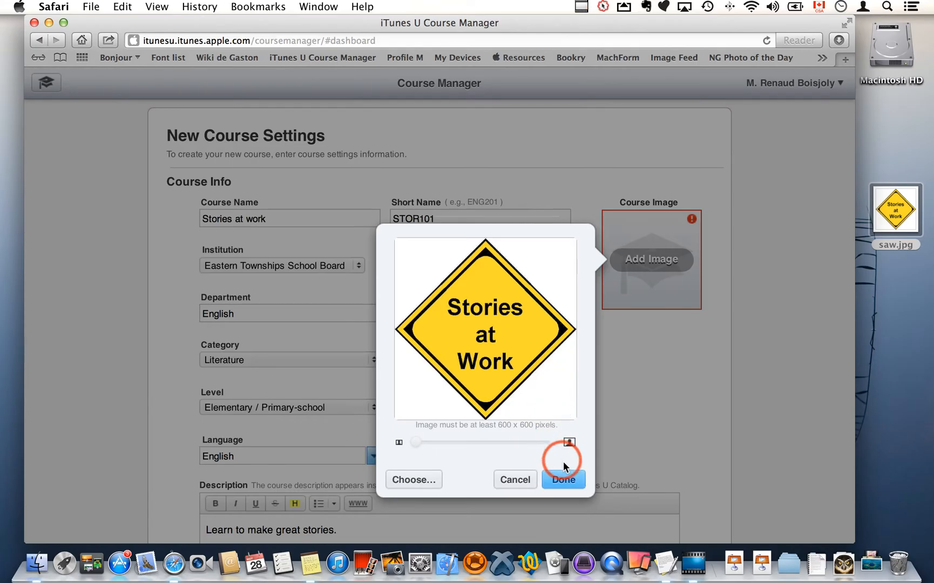
{"action": "left_click", "coordinate": [564, 479]}
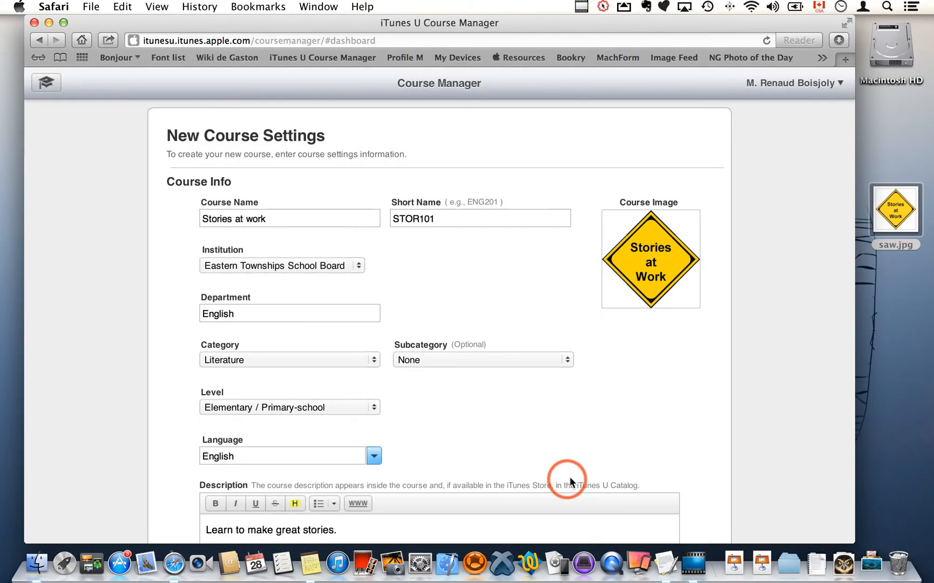
{"action": "scroll", "coordinate": [693, 428], "scroll_direction": "down", "scroll_amount": 10}
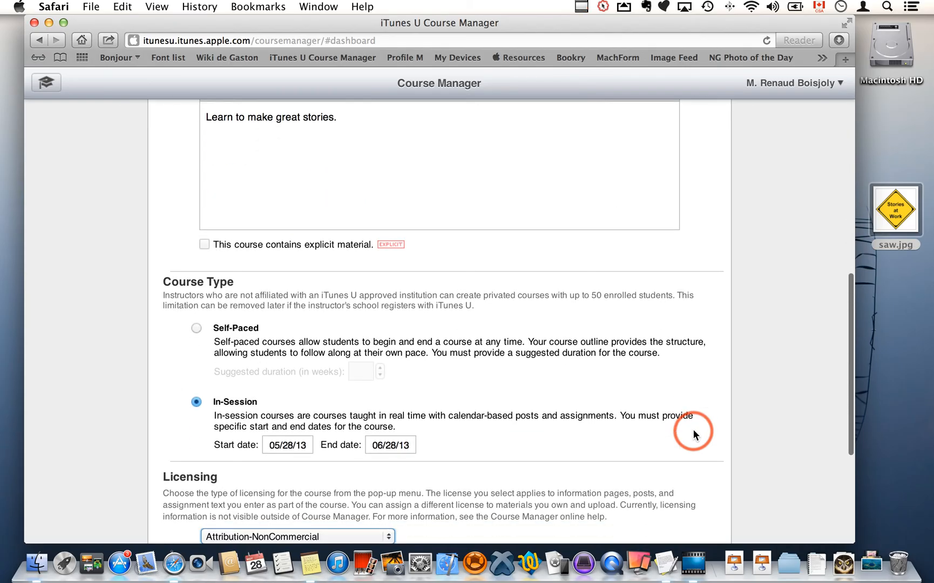
{"action": "left_click", "coordinate": [675, 438]}
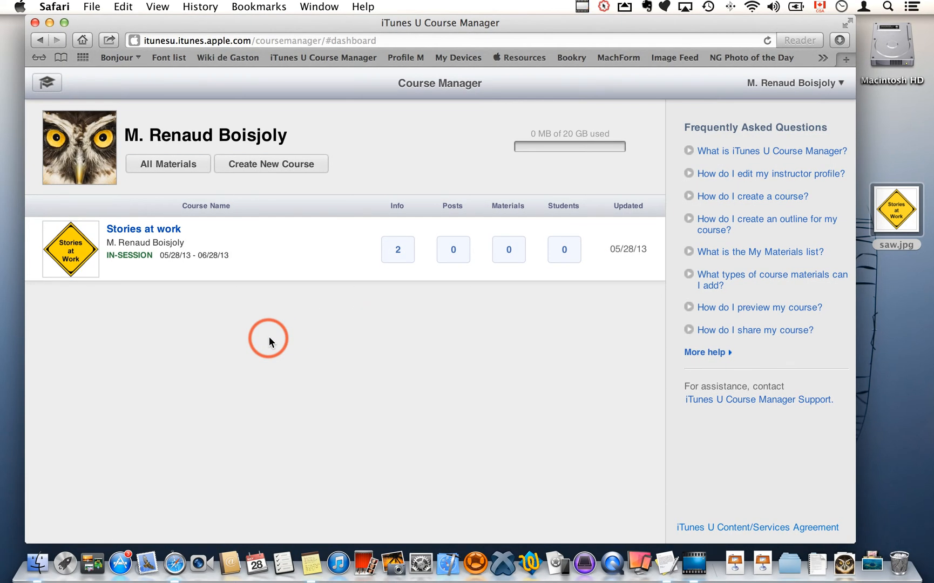
Open the Stories at work course and start creating its outline.
{"action": "mouse_move", "coordinate": [157, 246]}
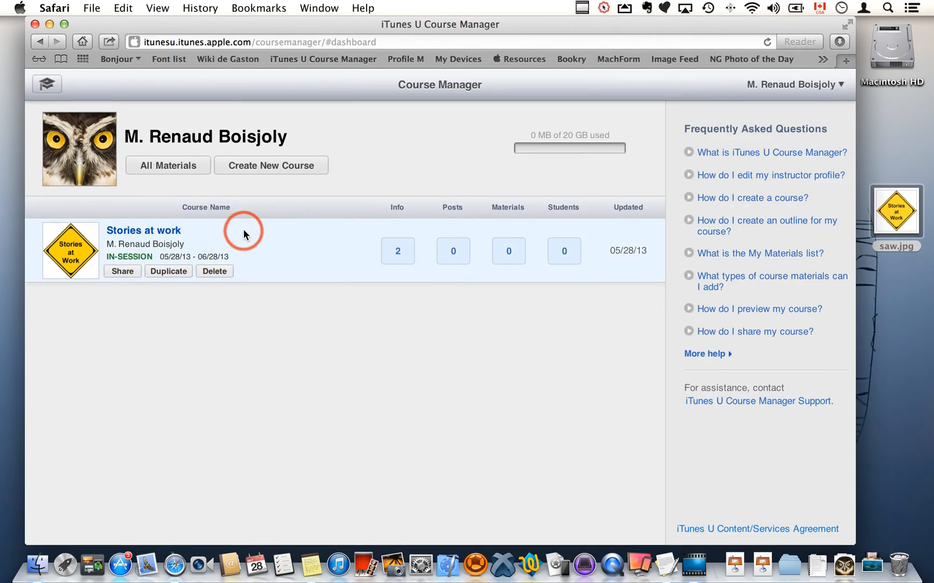
{"action": "left_click", "coordinate": [135, 233]}
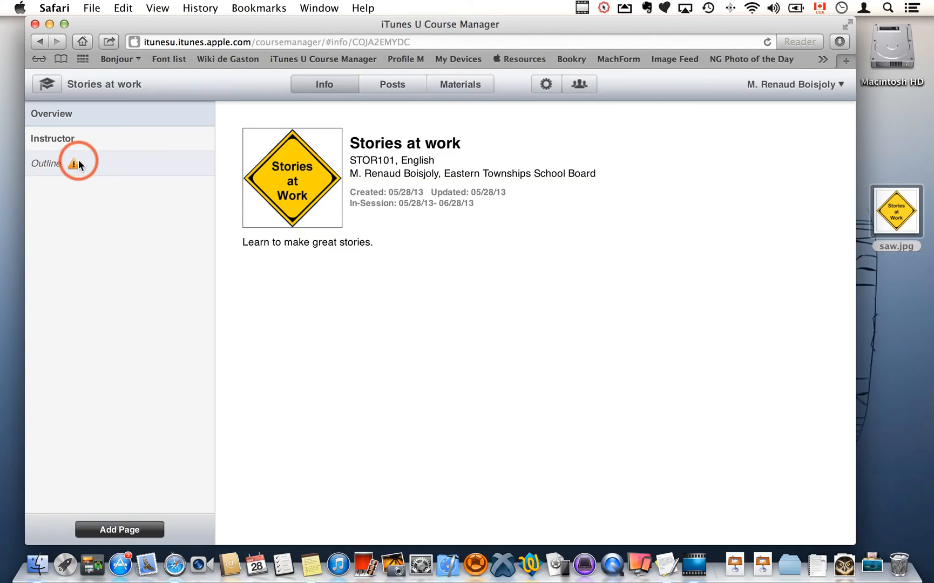
{"action": "mouse_move", "coordinate": [74, 162]}
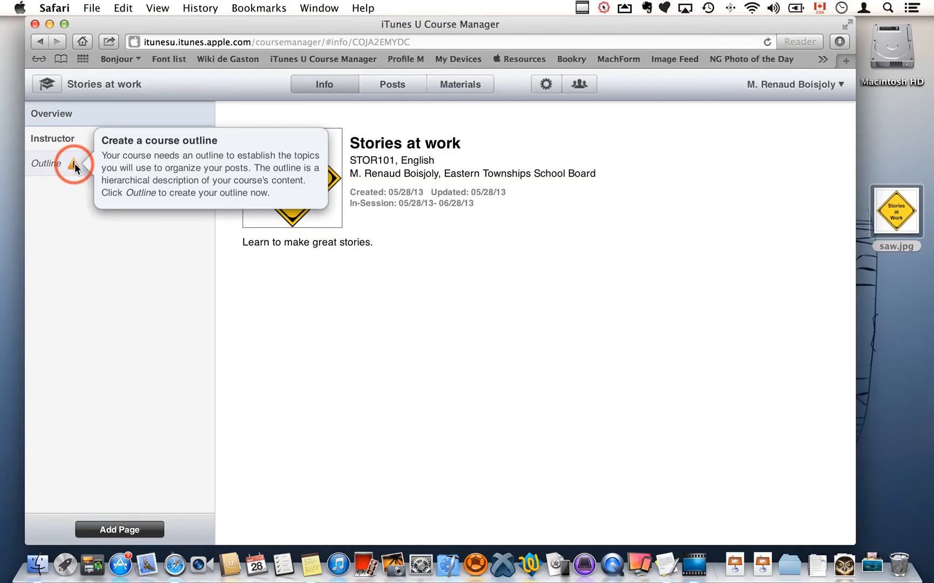
{"action": "left_click", "coordinate": [45, 162]}
{"action": "left_click", "coordinate": [311, 124]}
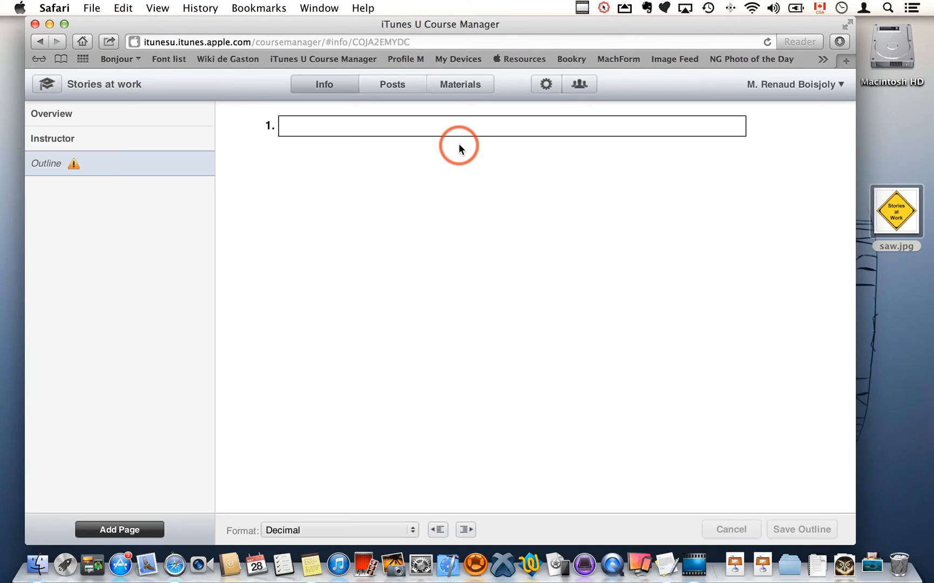
Enter the first outline topic "Introduction to storytelling".
{"action": "type", "text": "Introduction to storytelling"}
{"action": "key", "text": "Return"}
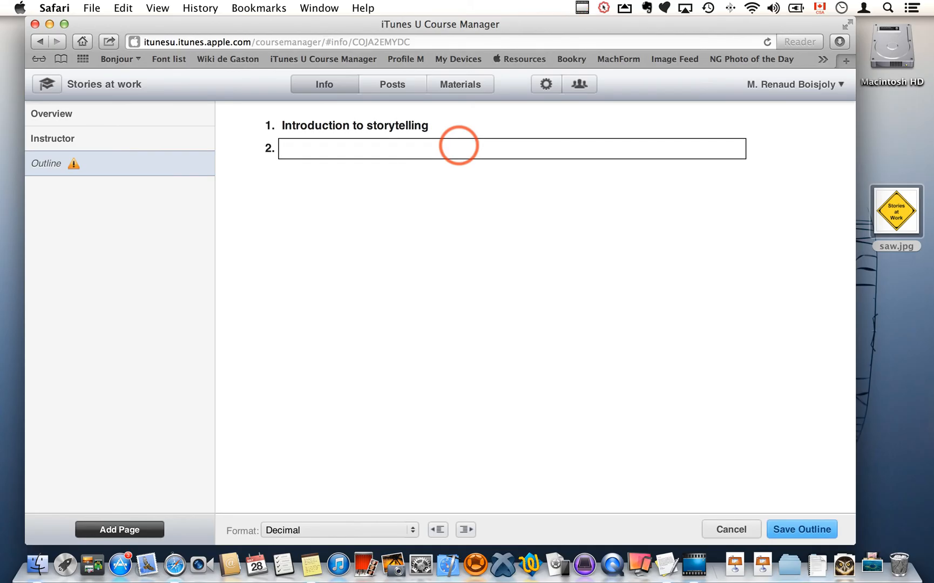
Enter the second outline topic "Building an outline", correcting its capitalization.
{"action": "type", "text": "BUilding an outline"}
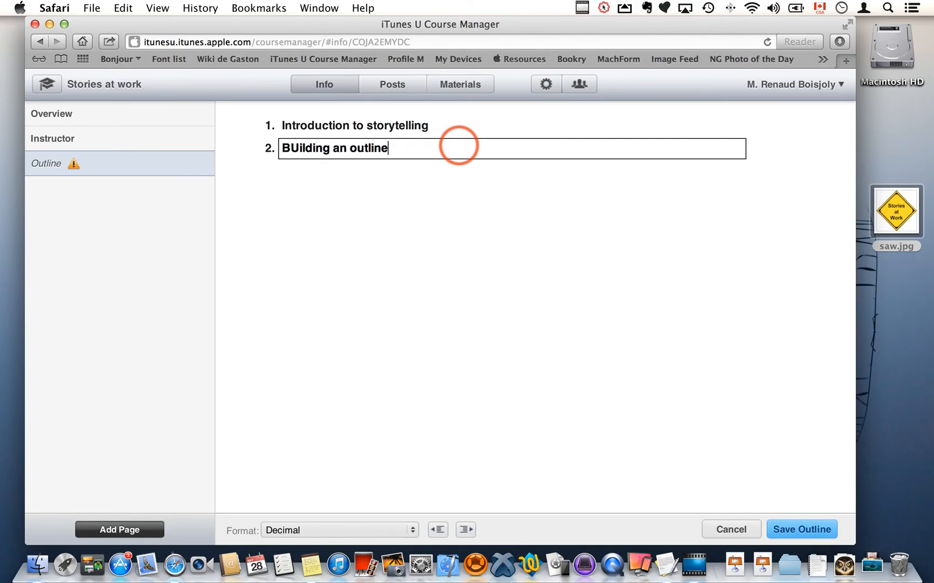
{"action": "key", "text": "Up"}
{"action": "key", "text": "Down"}
{"action": "left_click", "coordinate": [298, 149]}
{"action": "key", "text": "BackSpace"}
{"action": "type", "text": "u"}
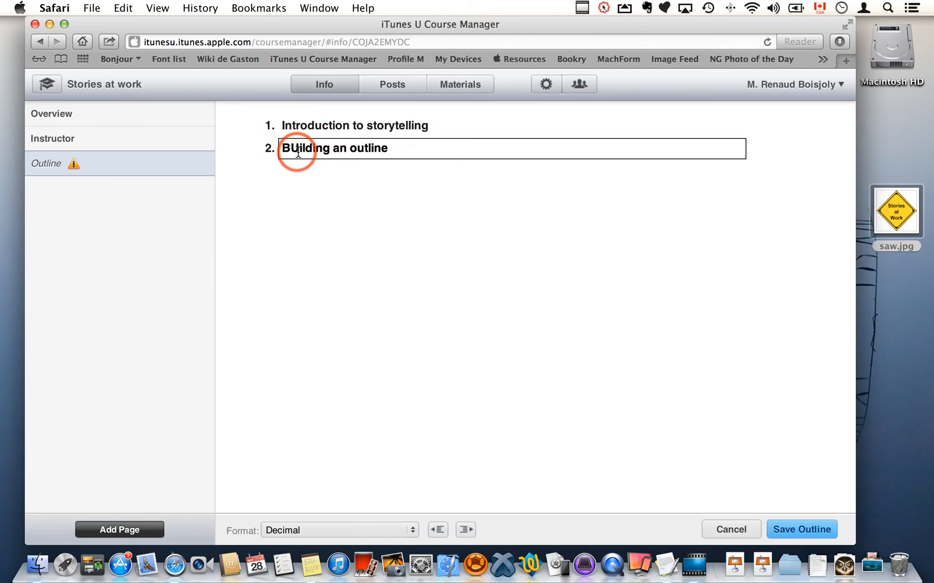
{"action": "key", "text": "BackSpace"}
{"action": "type", "text": "u"}
{"action": "left_click", "coordinate": [428, 146]}
{"action": "key", "text": "Return"}
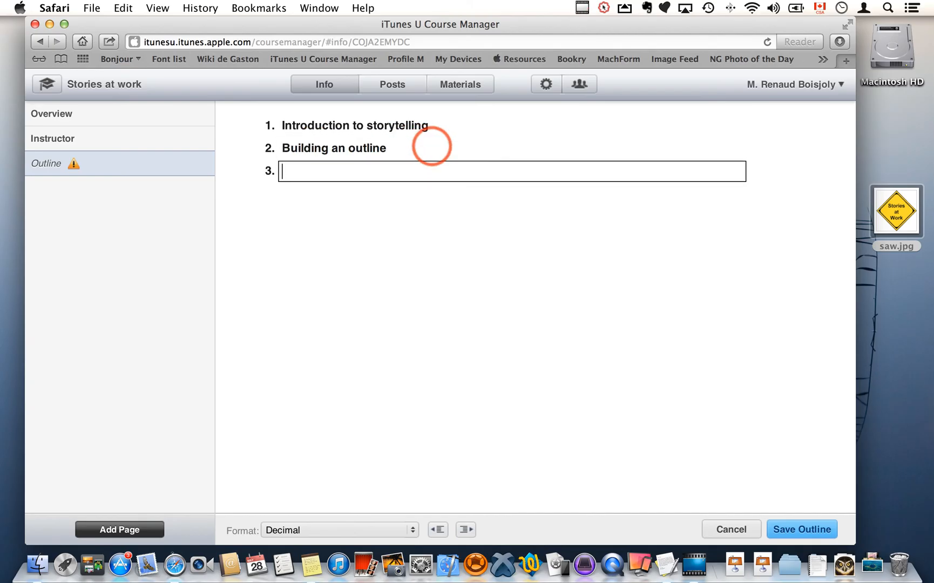
Enter the third outline topic "Creating your story".
{"action": "type", "text": "Creating your story"}
{"action": "key", "text": "Return"}
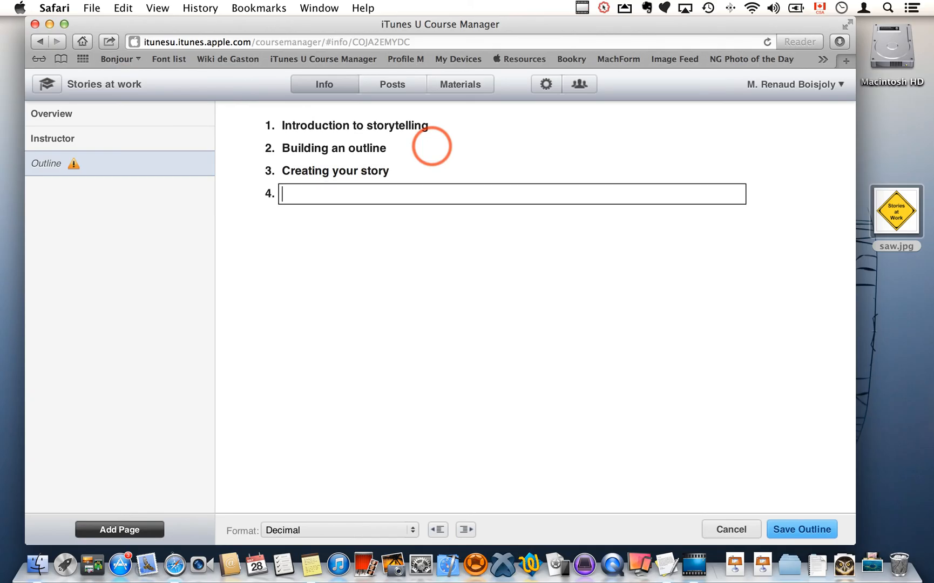
Enter the fourth outline topic "Sharing your story" and save the outline.
{"action": "type", "text": "Sharing your story"}
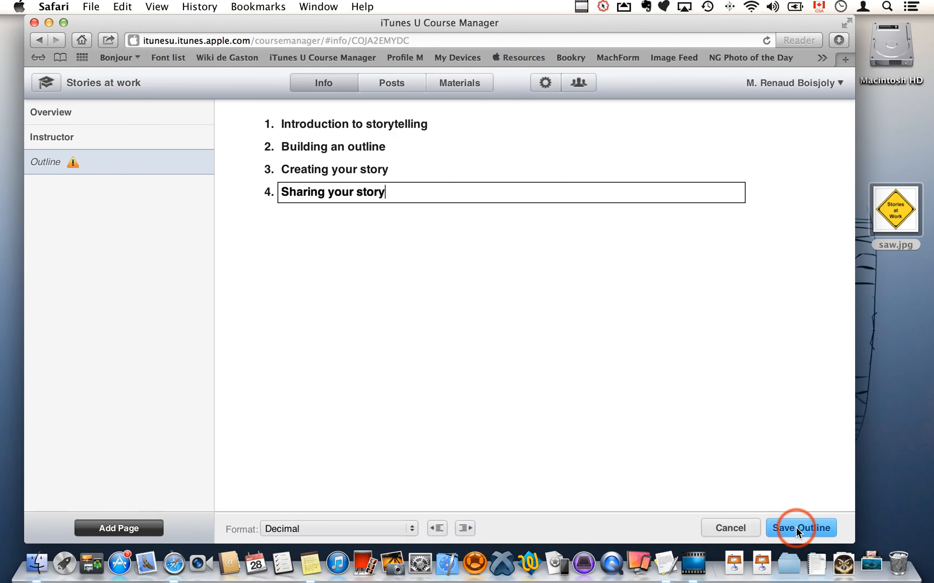
{"action": "left_click", "coordinate": [797, 530]}
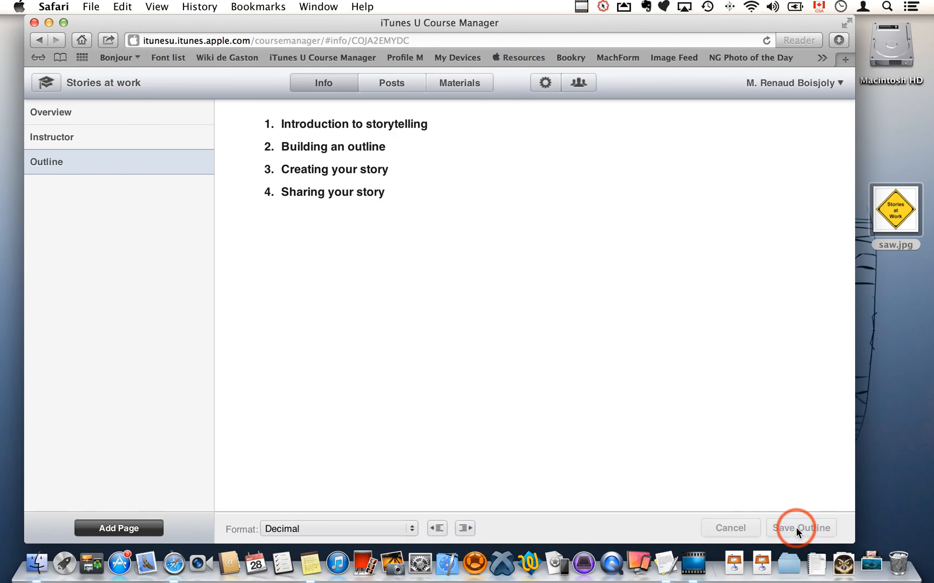